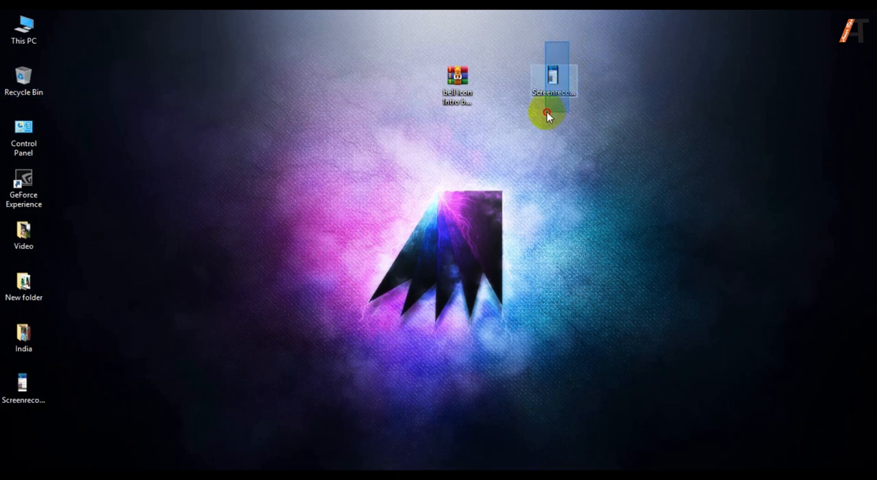
# Extract the bell icon Intro archive on the desktop and move the extracted folder beside the archive and the Screenrecorder video.
pyautogui.moveTo(404, 56); pyautogui.dragTo(490, 107)
pyautogui.moveTo(518, 80); pyautogui.dragTo(569, 115)
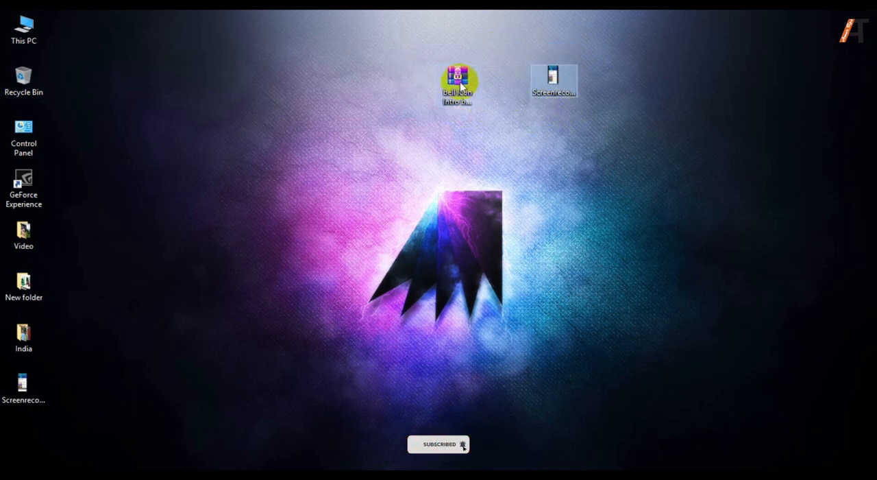
pyautogui.moveTo(412, 55); pyautogui.dragTo(603, 106)
pyautogui.click(475, 88)
pyautogui.rightClick(458, 84)
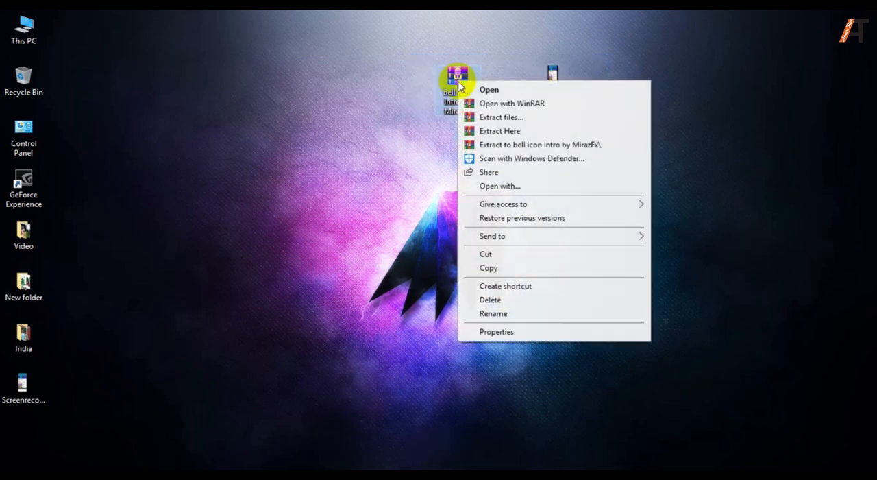
pyautogui.click(492, 116)
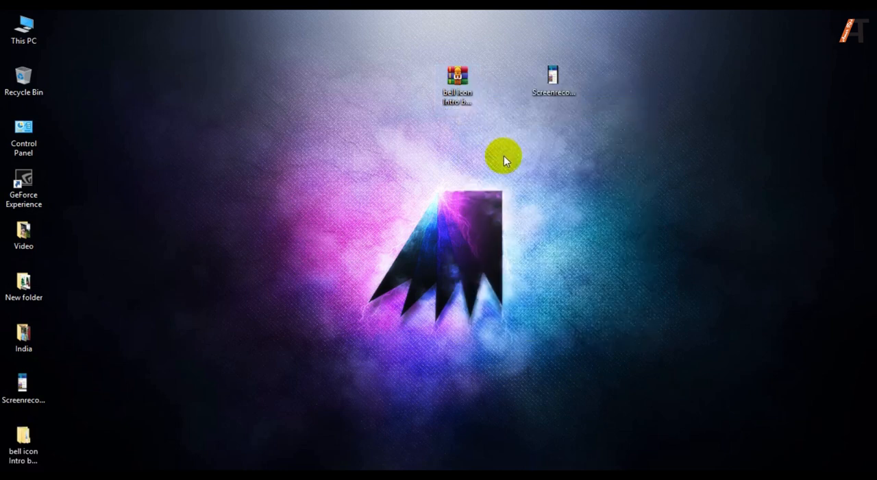
pyautogui.moveTo(26, 444); pyautogui.dragTo(509, 128)
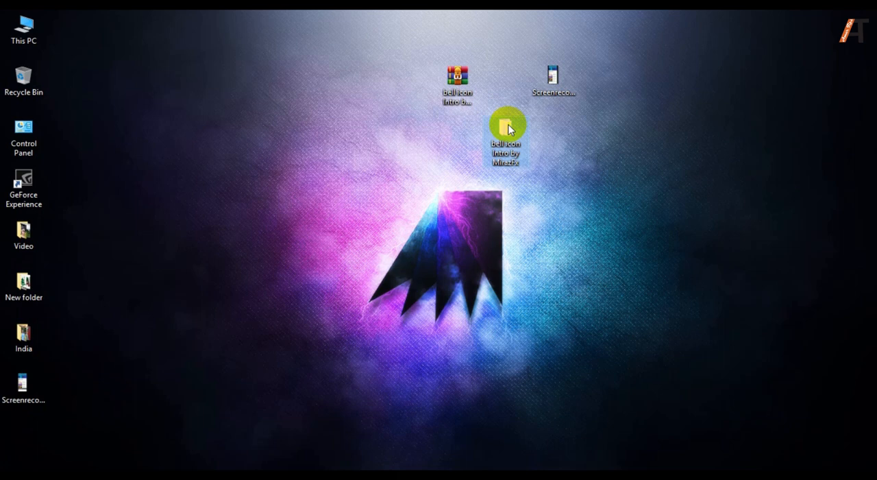
pyautogui.click(571, 95)
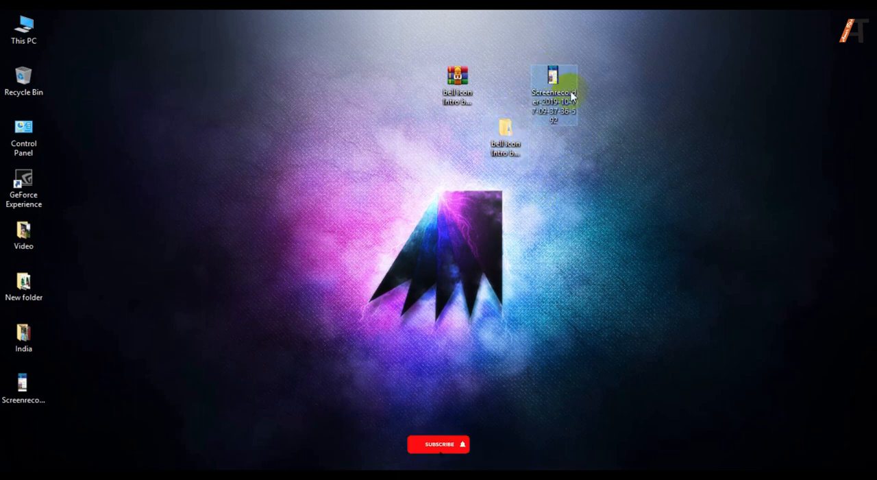
pyautogui.click(615, 145)
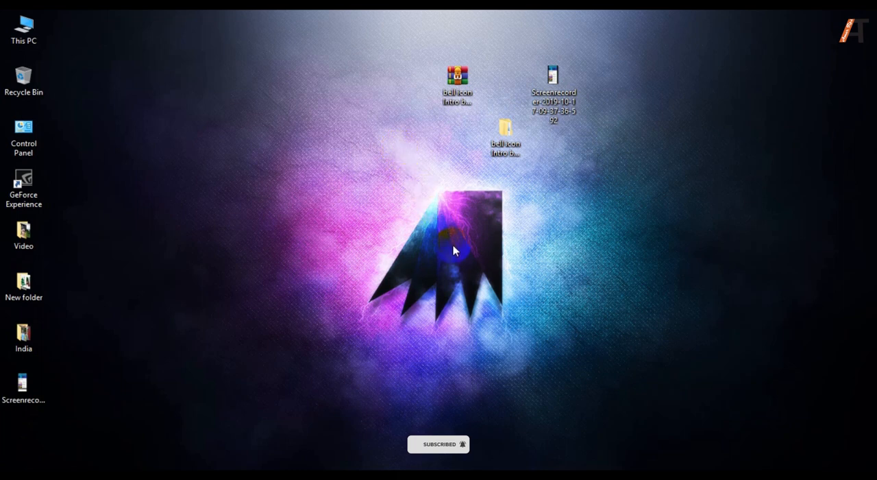
pyautogui.click(478, 267)
pyautogui.click(506, 148)
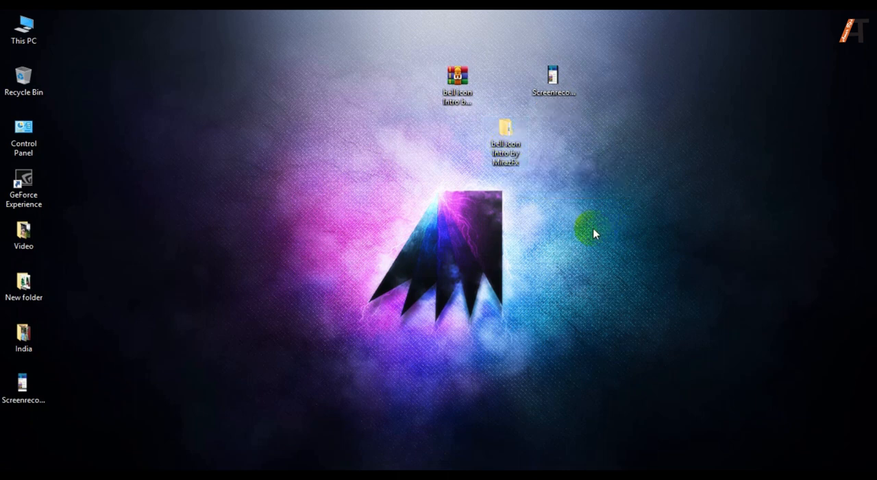
# Go through the nested bell icon Intro folders and open the bell icon project file in Adobe After Effects 2019.
pyautogui.doubleClick(510, 132)
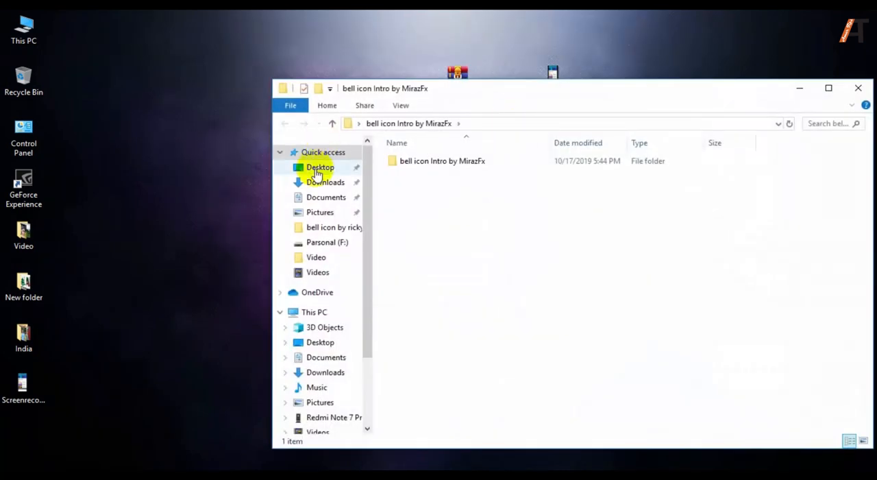
pyautogui.doubleClick(424, 167)
pyautogui.doubleClick(424, 168)
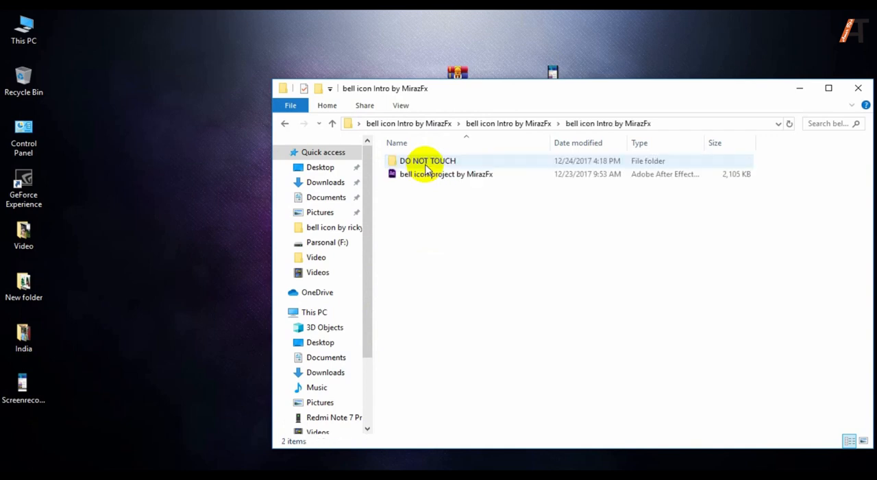
pyautogui.click(423, 176)
pyautogui.rightClick(422, 177)
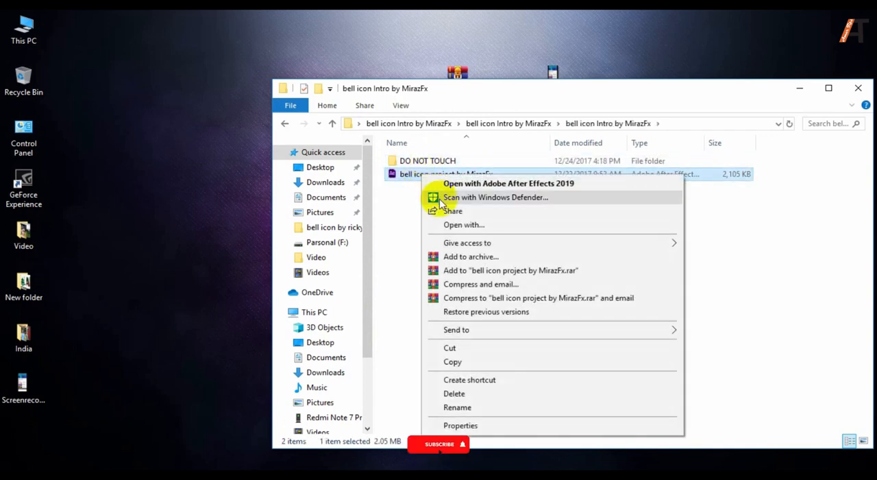
pyautogui.click(481, 183)
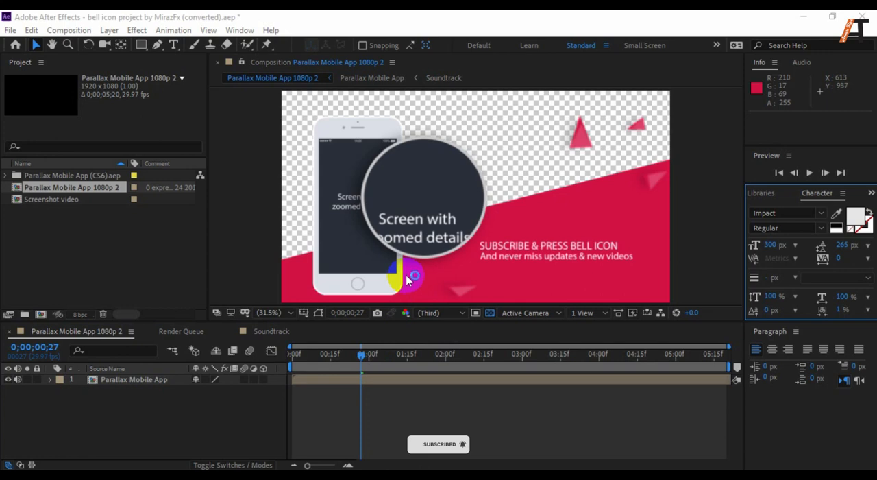
pyautogui.click(152, 400)
pyautogui.click(173, 333)
pyautogui.click(256, 334)
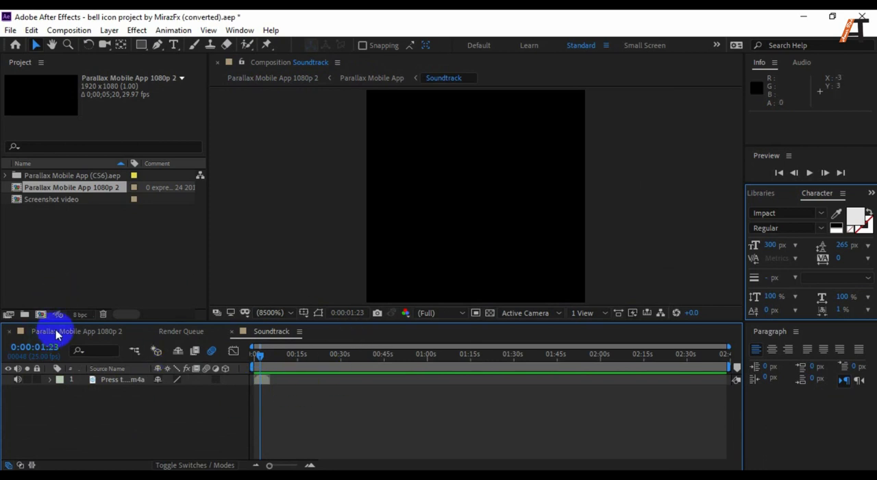
pyautogui.click(181, 331)
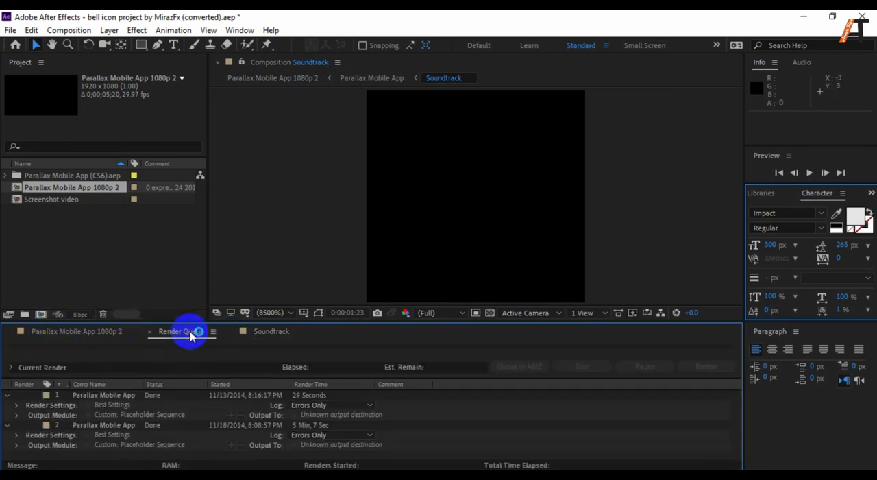
# Open the Screenshot video composition from the project items.
pyautogui.click(66, 211)
pyautogui.click(56, 200)
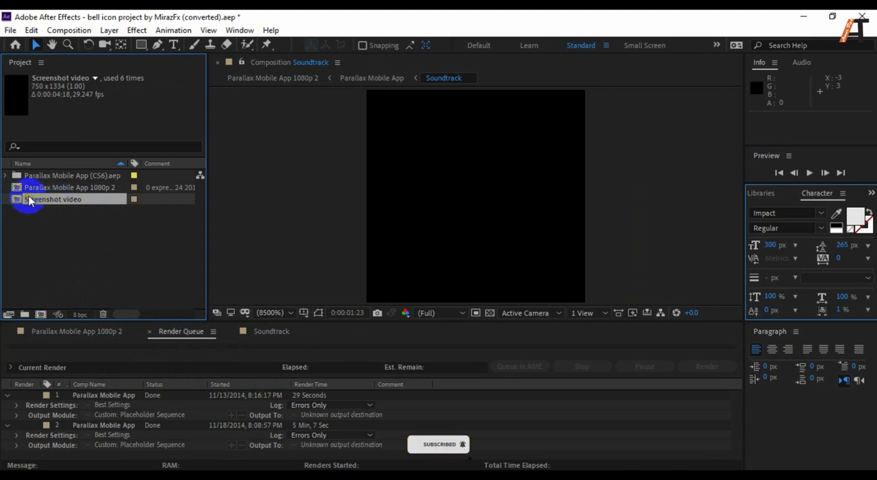
pyautogui.doubleClick(29, 199)
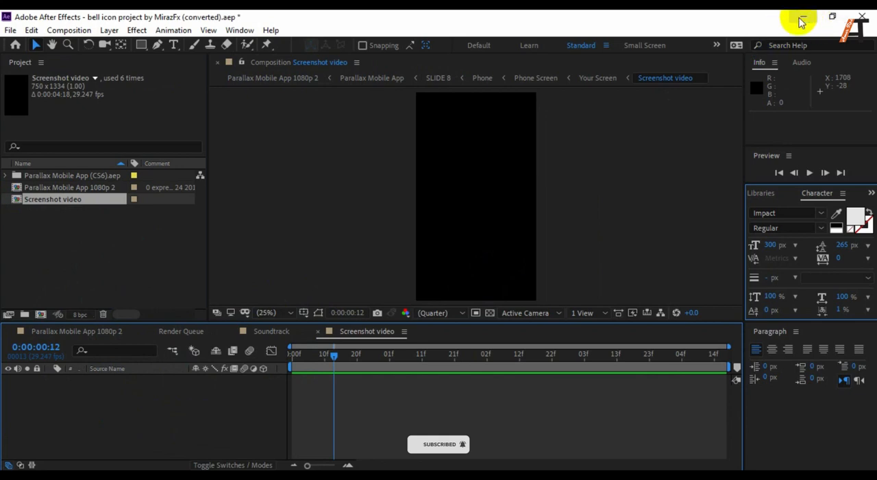
# Add the Screenrecorder video from the desktop to the Screenshot video composition as a layer.
pyautogui.click(831, 16)
pyautogui.moveTo(745, 35); pyautogui.dragTo(613, 111)
pyautogui.click(858, 87)
pyautogui.click(563, 75)
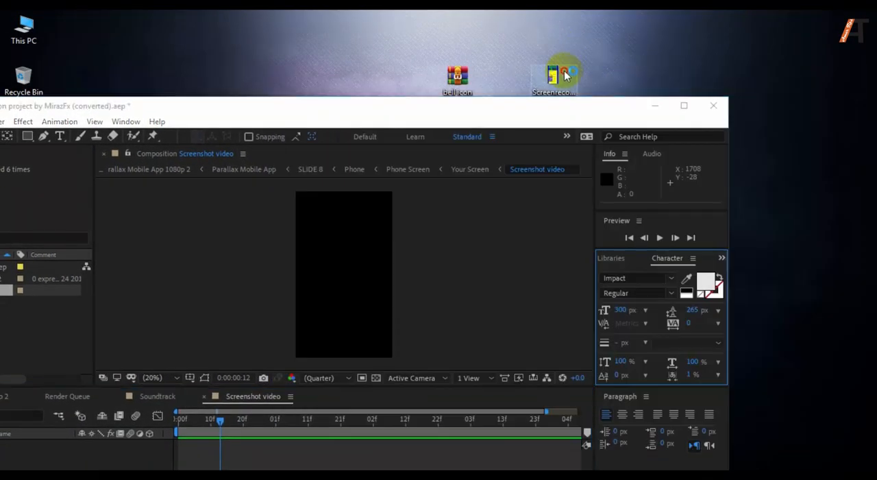
pyautogui.moveTo(555, 78); pyautogui.dragTo(236, 447)
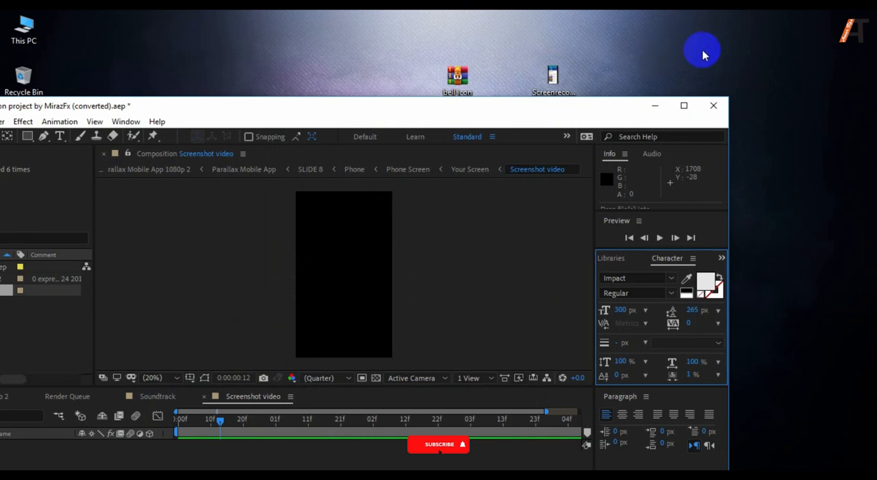
pyautogui.click(683, 108)
pyautogui.click(683, 108)
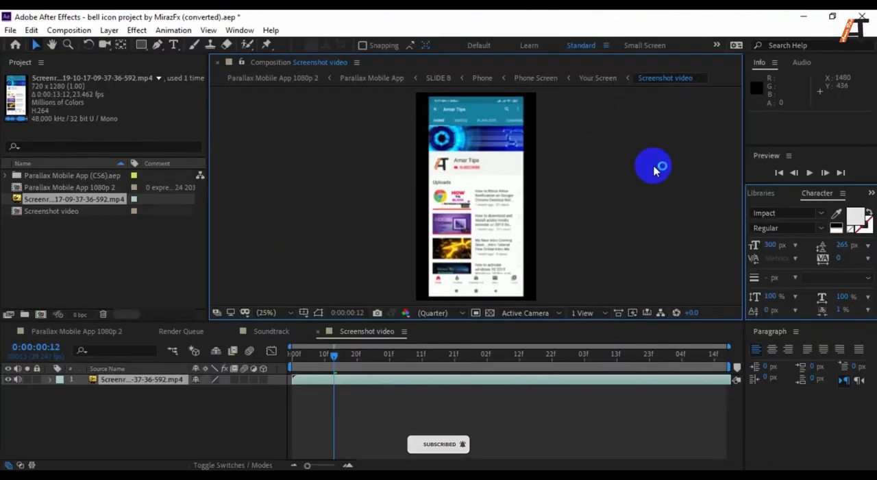
# Scale the screen recording layer to 127% and set its anchor point to 360, 562.
pyautogui.click(50, 379)
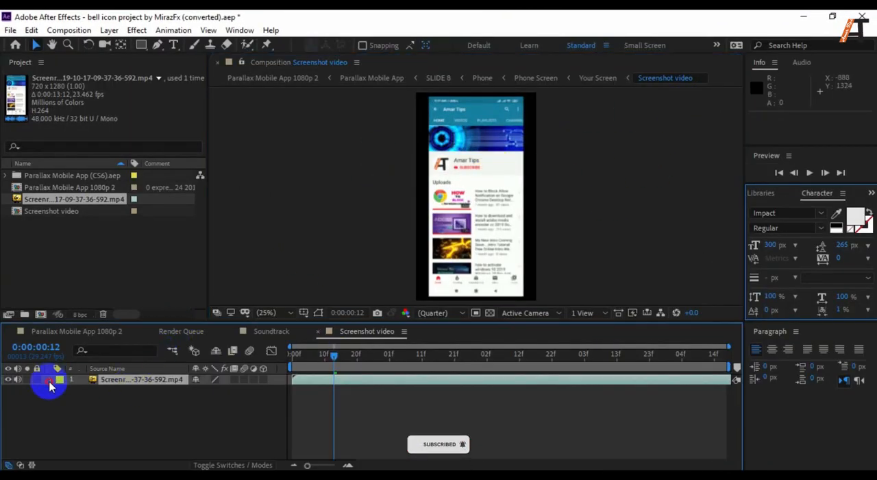
pyautogui.click(61, 390)
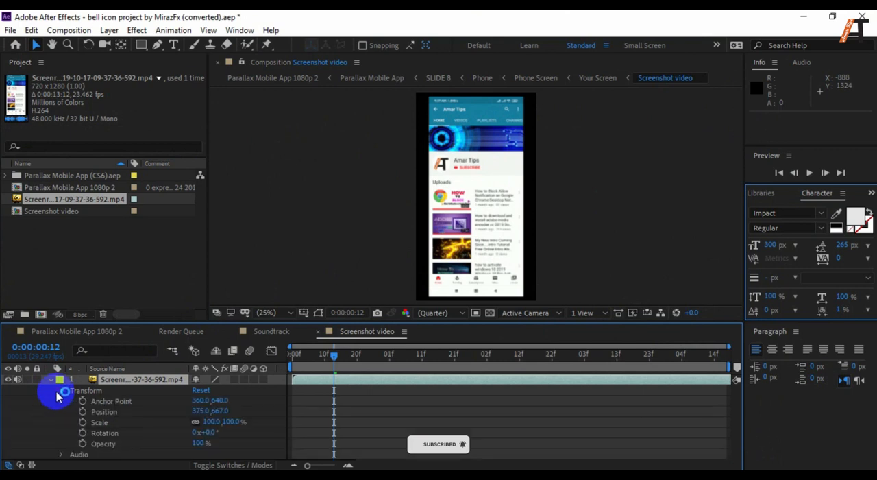
pyautogui.click(115, 426)
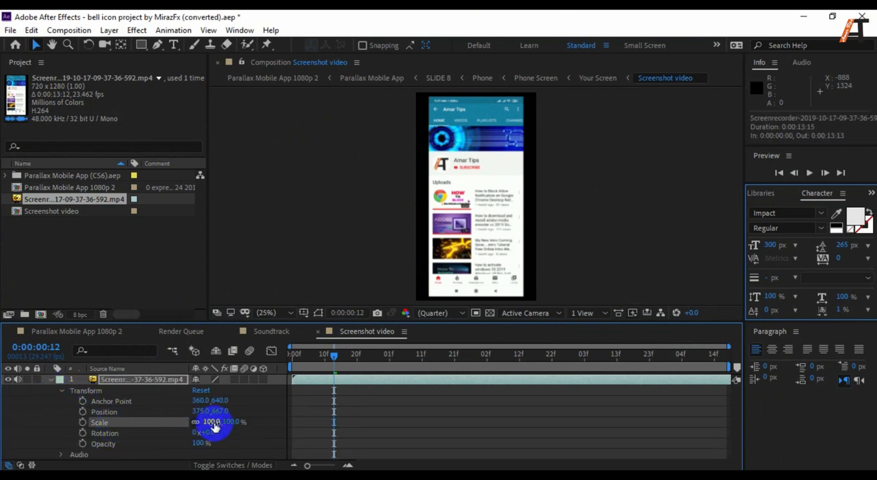
pyautogui.moveTo(214, 421); pyautogui.dragTo(224, 415)
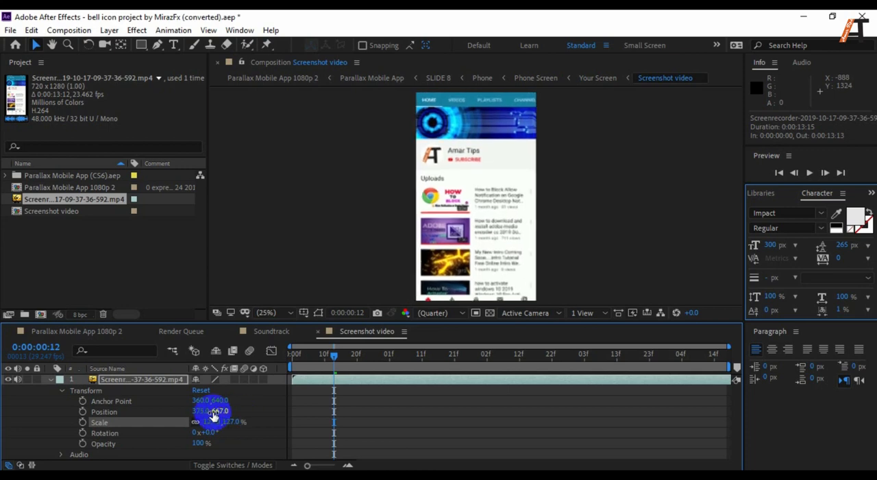
pyautogui.moveTo(221, 407); pyautogui.dragTo(187, 384)
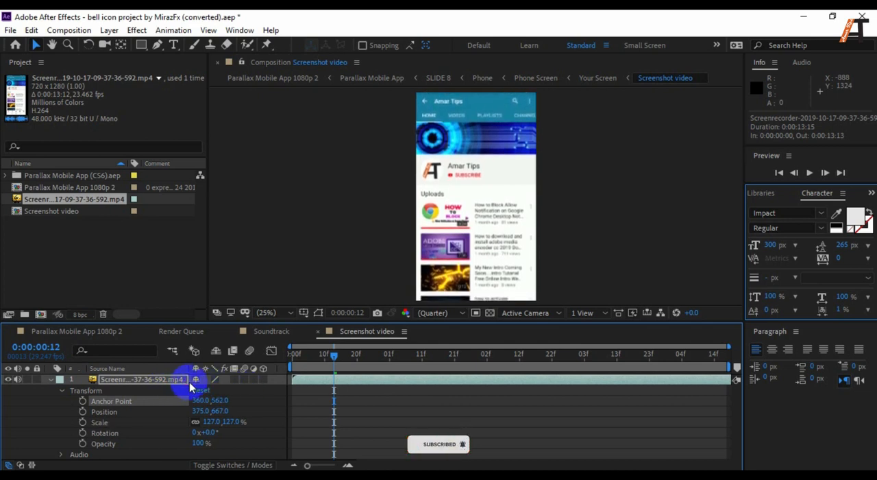
pyautogui.click(201, 410)
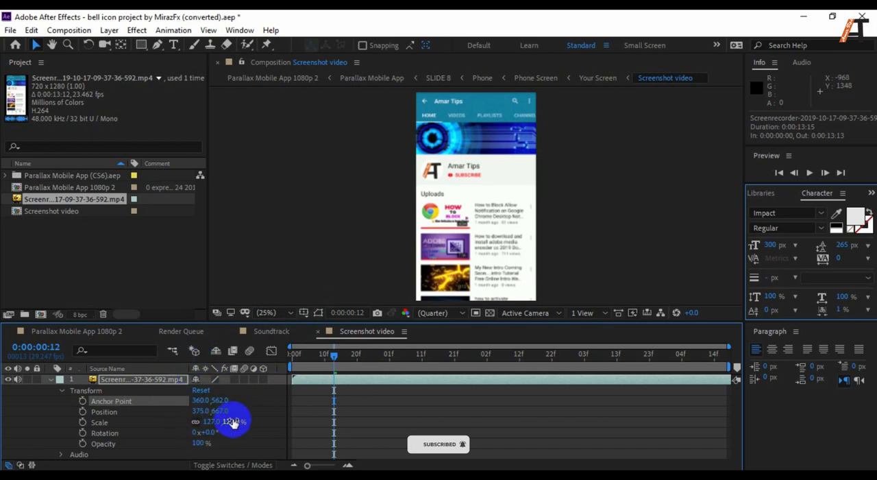
pyautogui.click(201, 402)
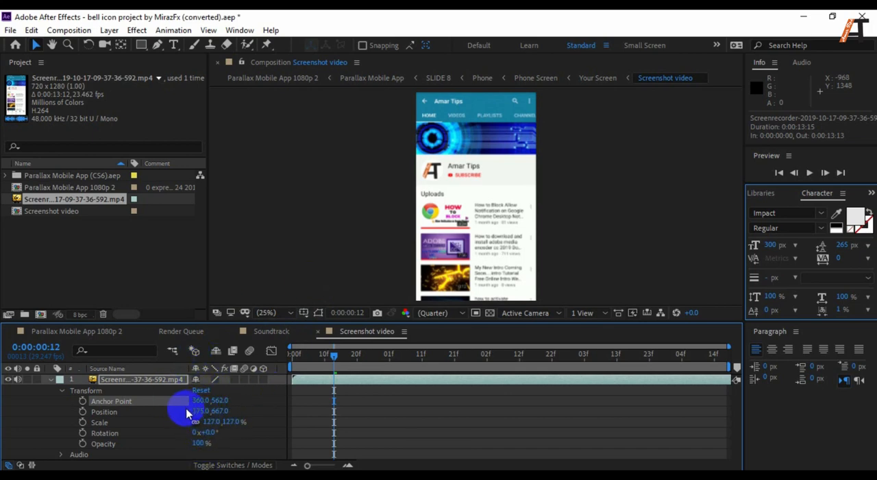
# Set the screen recording layer's scale to 132%.
pyautogui.click(110, 423)
pyautogui.click(212, 421)
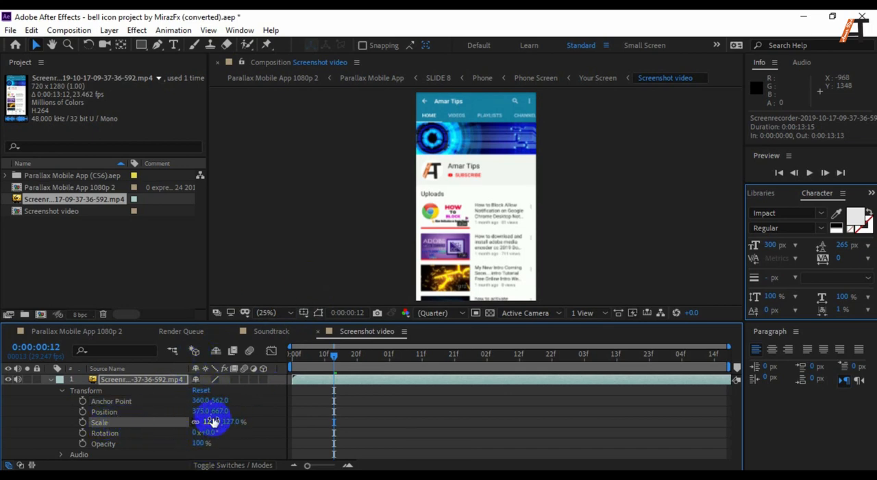
pyautogui.moveTo(210, 420); pyautogui.dragTo(208, 417)
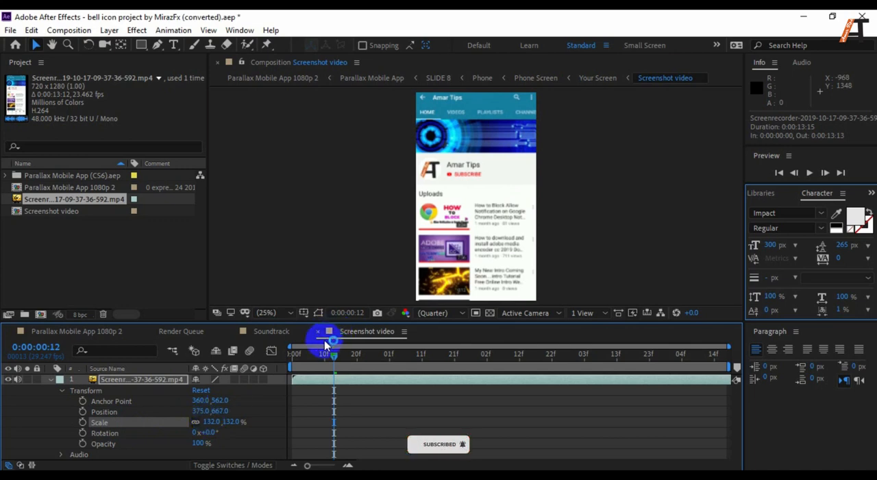
# Set the Screenshot video composition's preview resolution to Full and move the current time to 0:00:00:19.
pyautogui.click(450, 322)
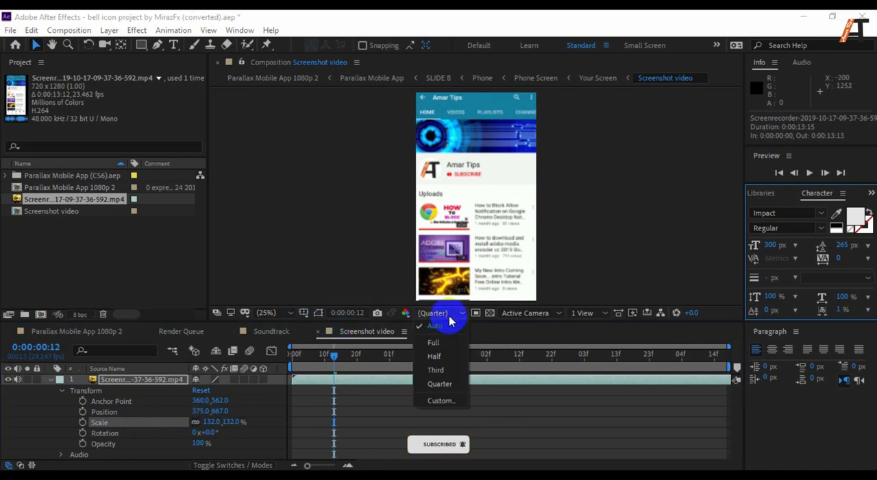
pyautogui.click(446, 343)
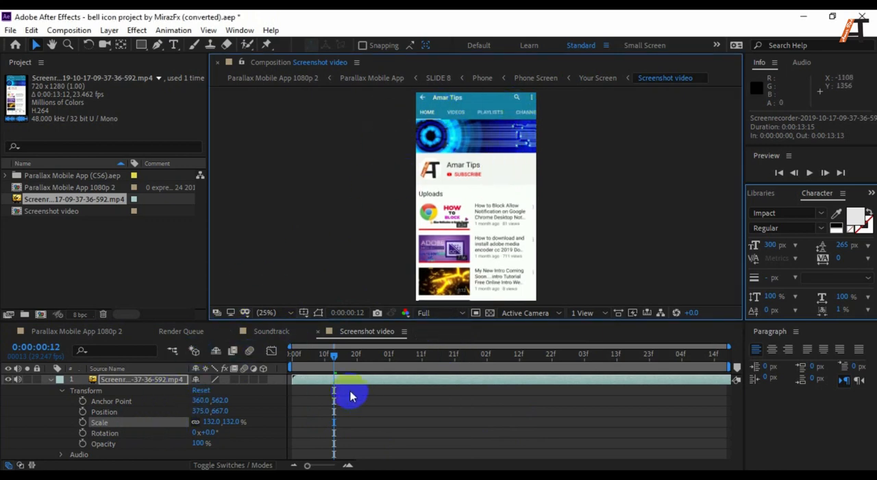
pyautogui.moveTo(335, 353)
pyautogui.mouseDown()
pyautogui.moveTo(288, 350)
pyautogui.moveTo(336, 353)
pyautogui.mouseUp()
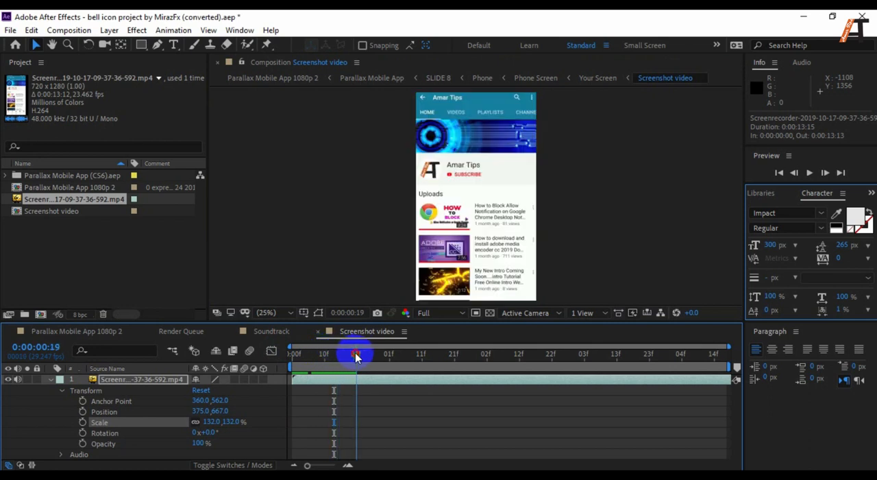
# Switch to the Parallax Mobile App 1080p 2 composition and scrub through its timeline to check the recording inside the phone.
pyautogui.click(91, 334)
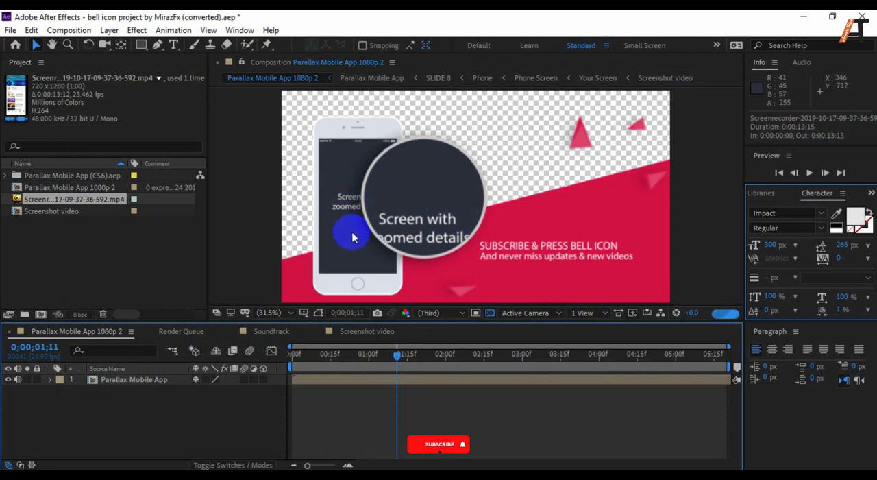
pyautogui.moveTo(402, 359); pyautogui.dragTo(304, 355)
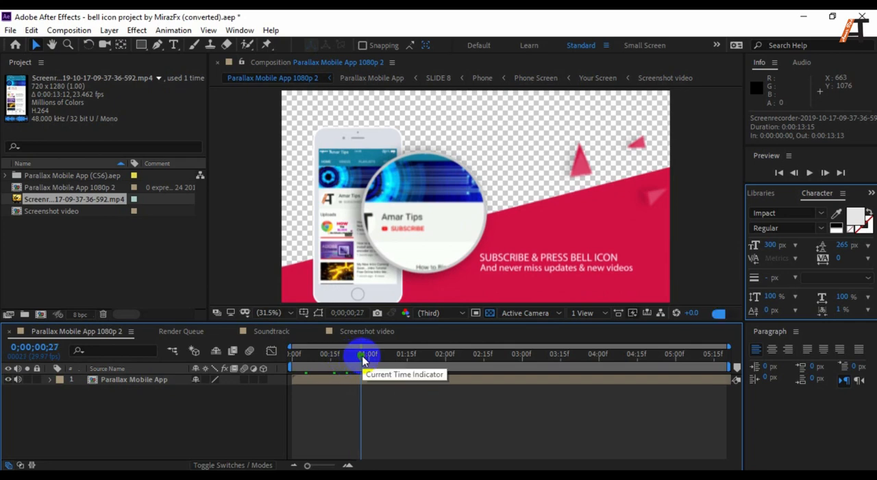
pyautogui.moveTo(362, 359); pyautogui.dragTo(532, 355)
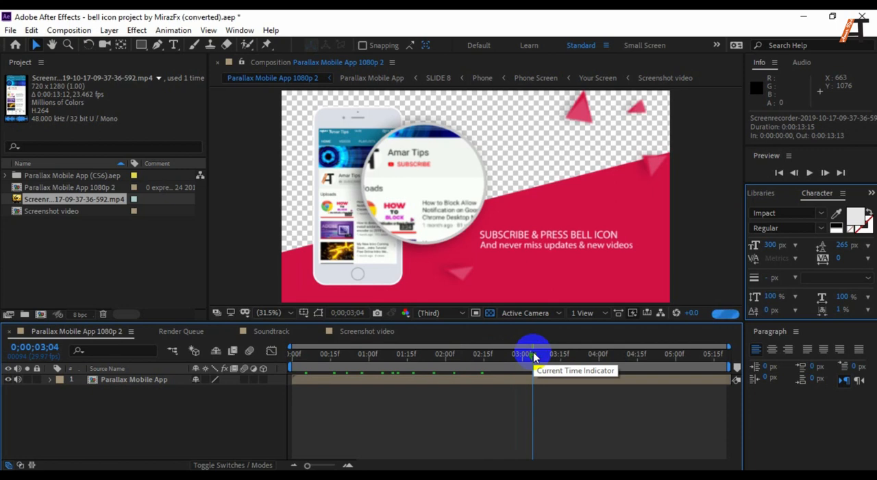
pyautogui.moveTo(535, 355); pyautogui.dragTo(372, 354)
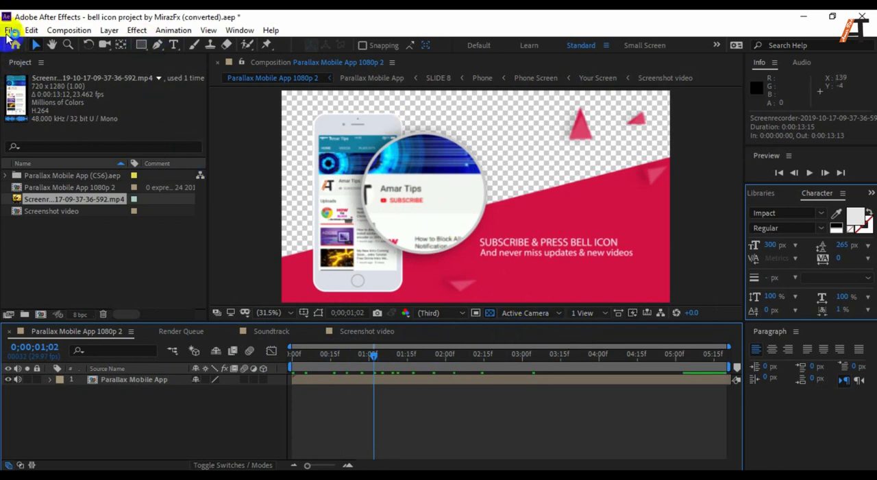
# Add the Parallax Mobile App 1080p 2 composition to the Render Queue.
pyautogui.click(9, 31)
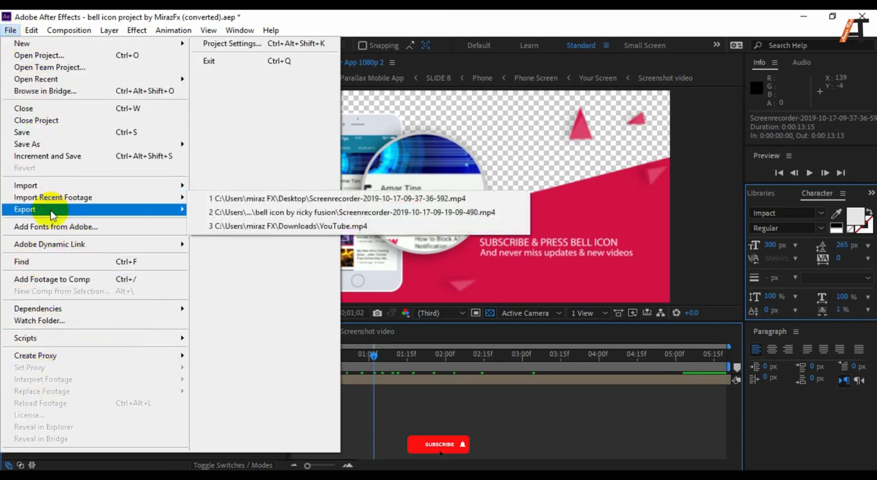
pyautogui.moveTo(117, 206)
pyautogui.click(254, 224)
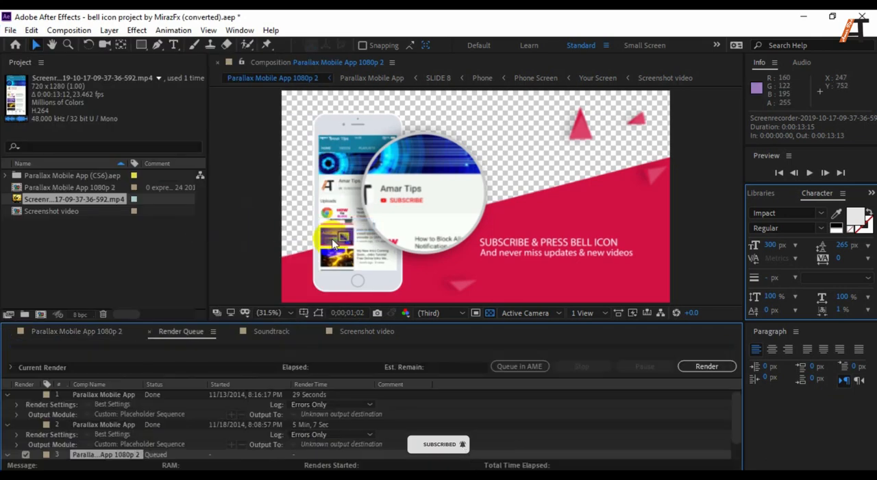
# Configure the queued composition's output module with AVI as the format.
pyautogui.scroll(-1, 406, 411)
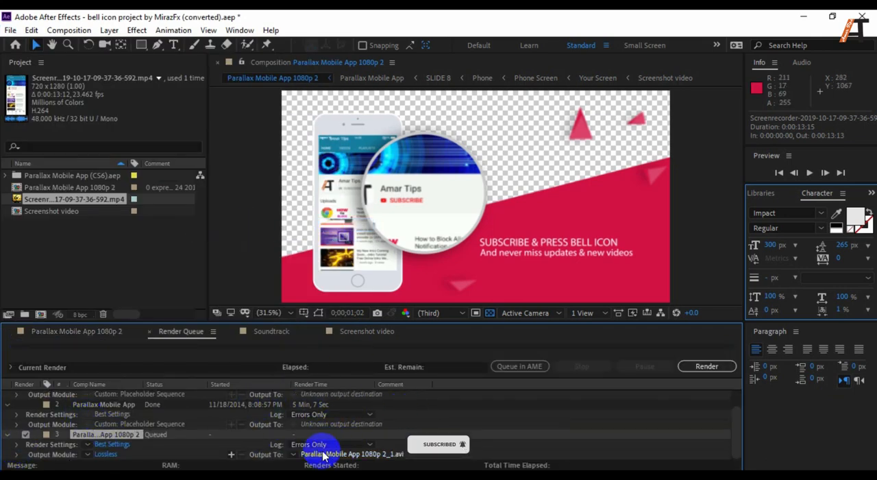
pyautogui.click(106, 454)
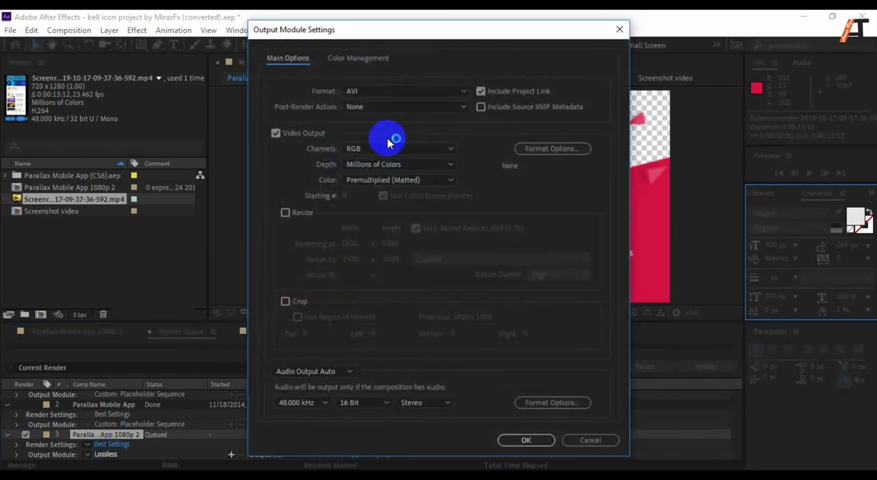
pyautogui.click(375, 93)
pyautogui.click(377, 95)
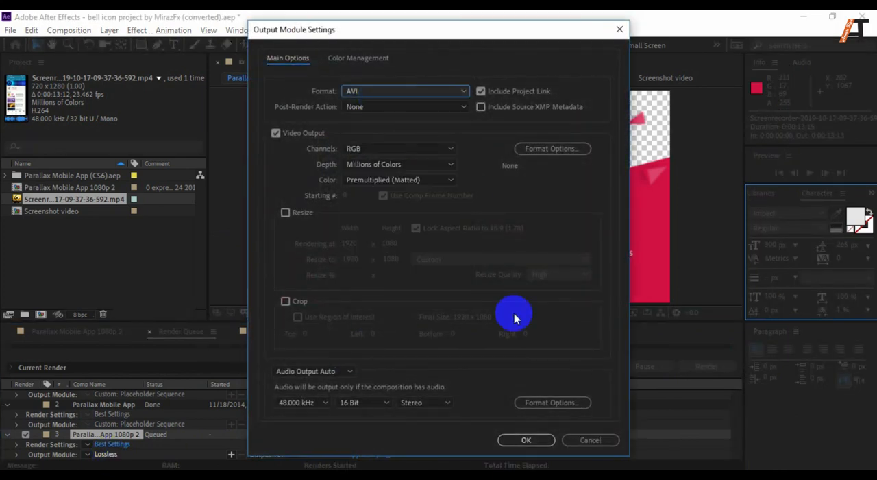
pyautogui.click(522, 438)
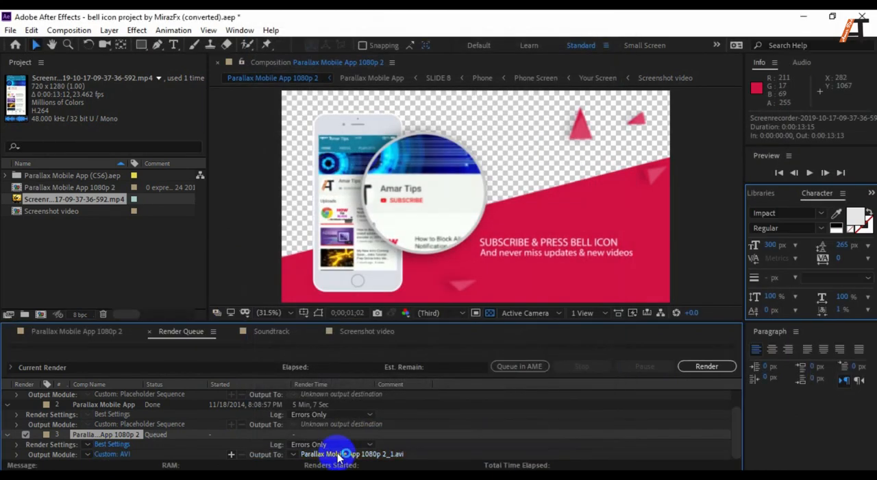
# Set the output file to Parallax Mobile App 1080p 2_1.avi on the Desktop and start the render.
pyautogui.click(341, 454)
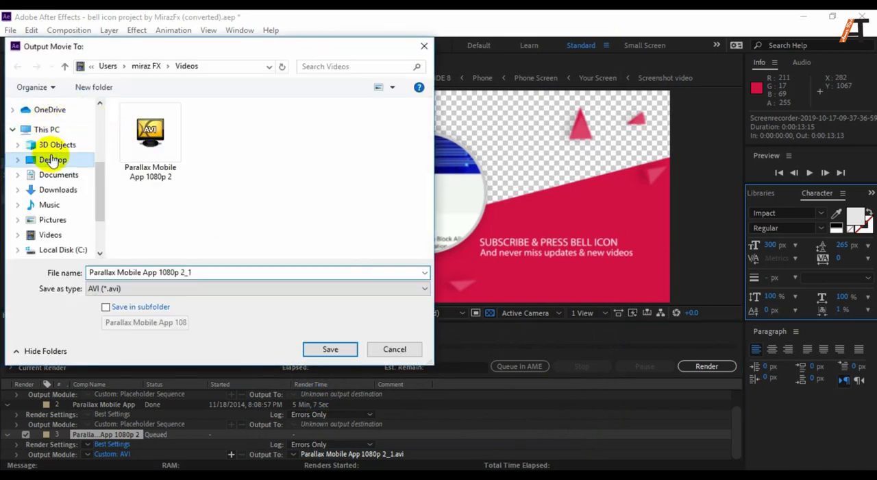
pyautogui.click(53, 159)
pyautogui.click(338, 349)
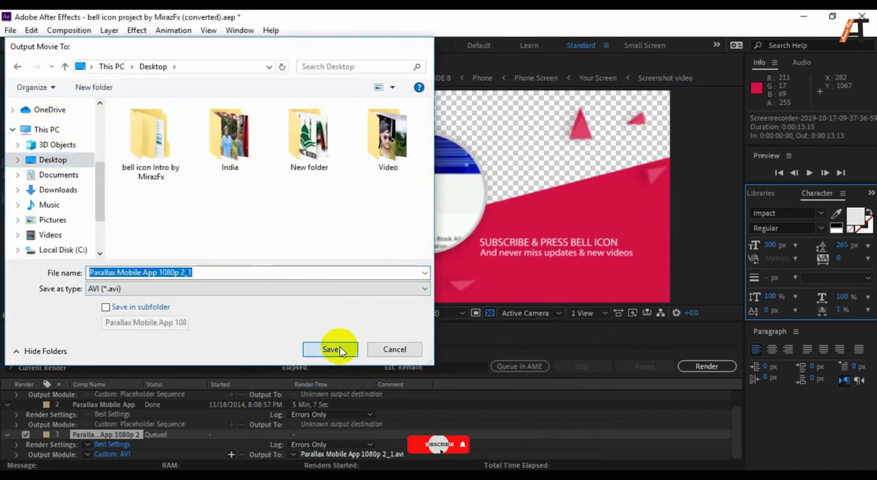
pyautogui.click(711, 370)
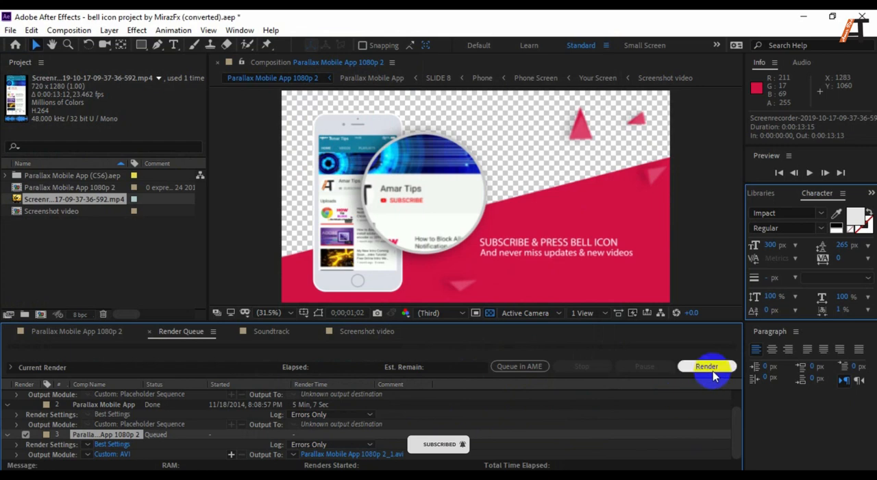